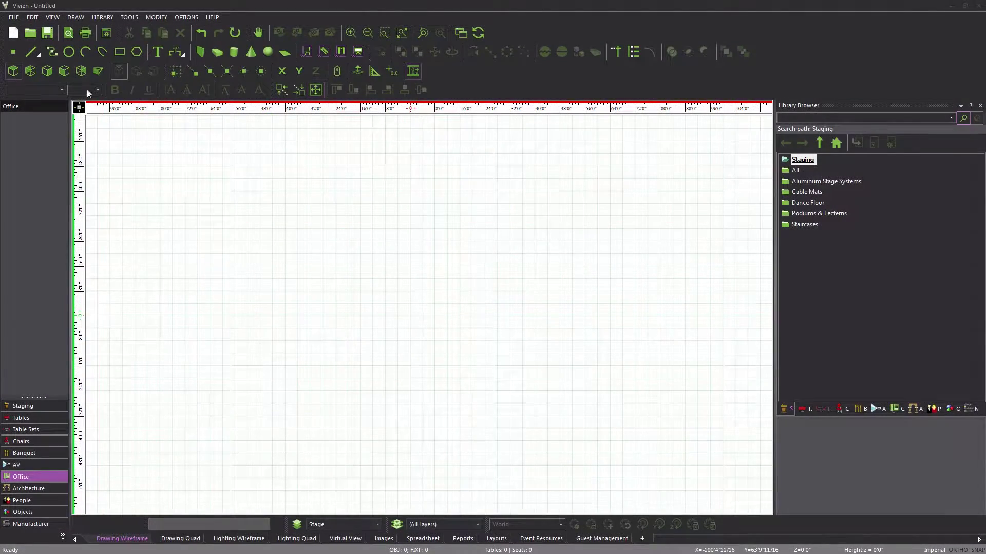
Create a room venue 80 ft wide, 60 ft deep and 32 ft high.
left_click(76, 17)
left_click(200, 314)
type("80")
key("Tab")
type("60")
key("Tab")
type("32")
key("Return")
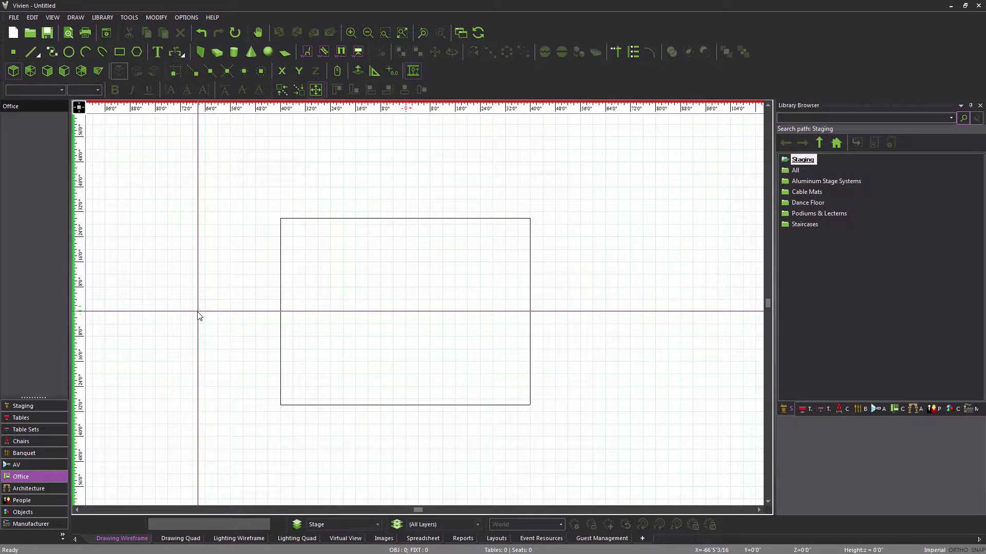
Switch to the Drawing Quad layout and enlarge the top-left plan viewport.
left_click(170, 537)
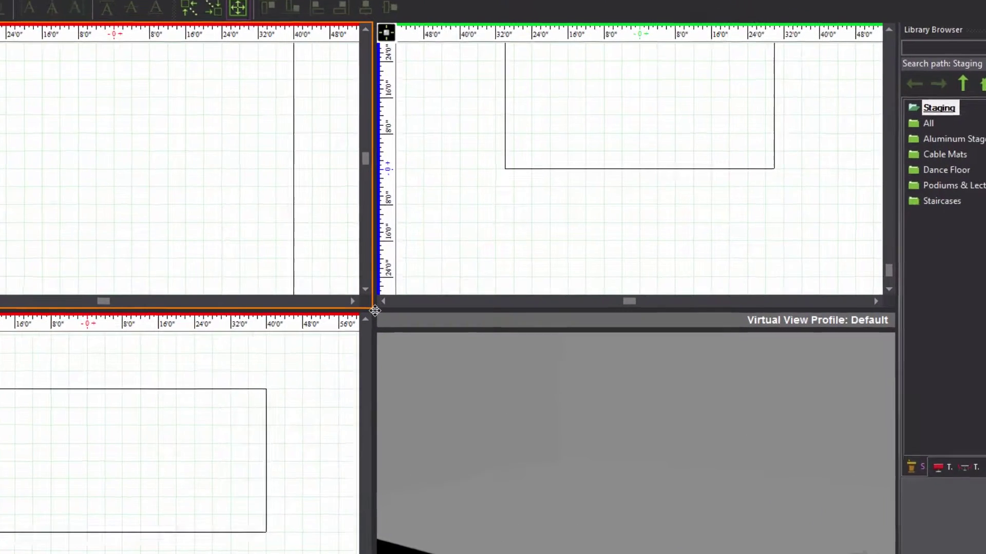
left_click_drag(361, 314, 430, 402)
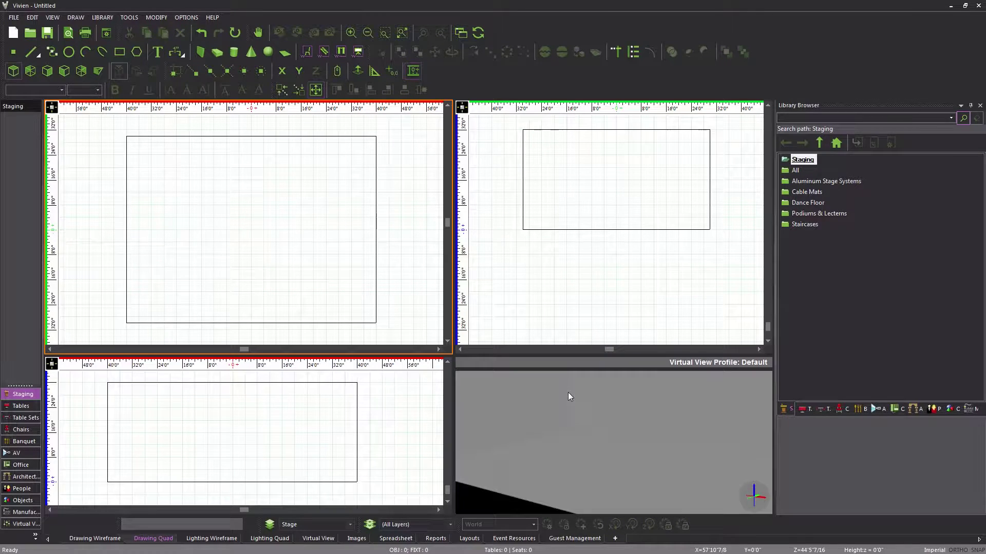
Enable World Axis in the virtual view options and orbit the 3D view toward a wall.
right_click(568, 392)
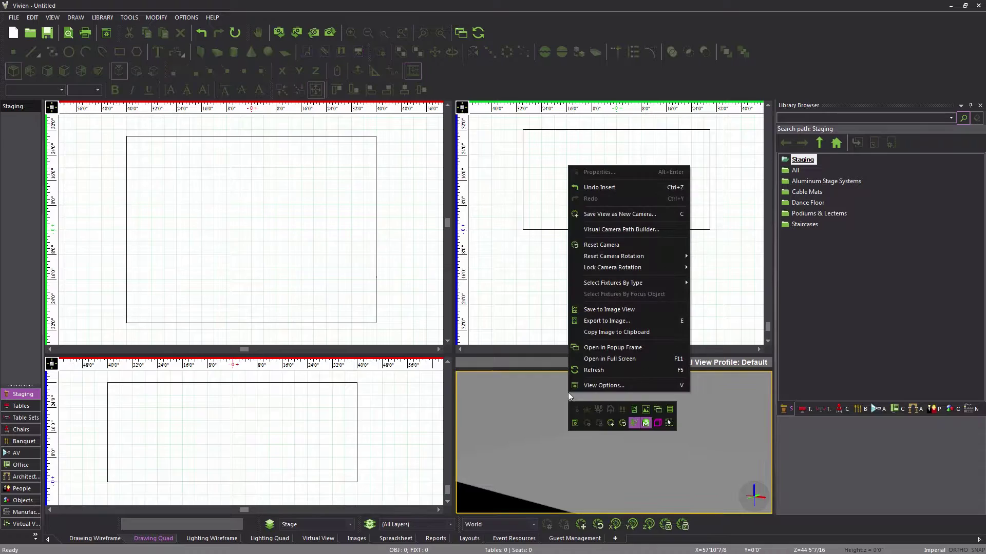
left_click(589, 386)
left_click(480, 375)
left_click(583, 429)
left_click_drag(543, 466, 590, 484)
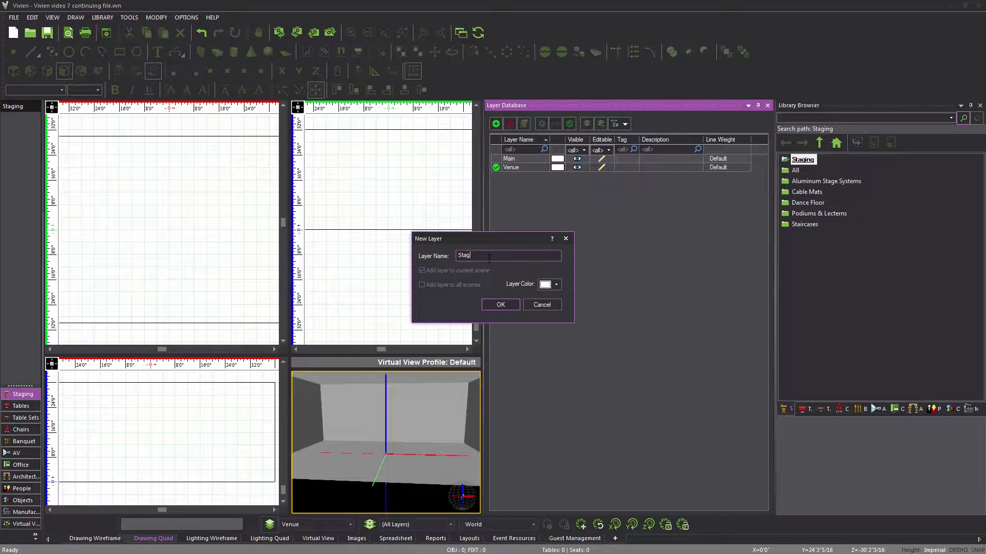
Create the Stage layer in purple, set it active, and close the Layer Database.
left_click(556, 284)
left_click(599, 313)
left_click(505, 307)
left_click(569, 125)
left_click(768, 105)
Create a stage riser 36 ft wide, 16 ft deep and 3 ft high.
left_click(265, 172)
left_click(216, 52)
type("36")
key("Tab")
type("16")
key("Tab")
type("3")
left_click(498, 329)
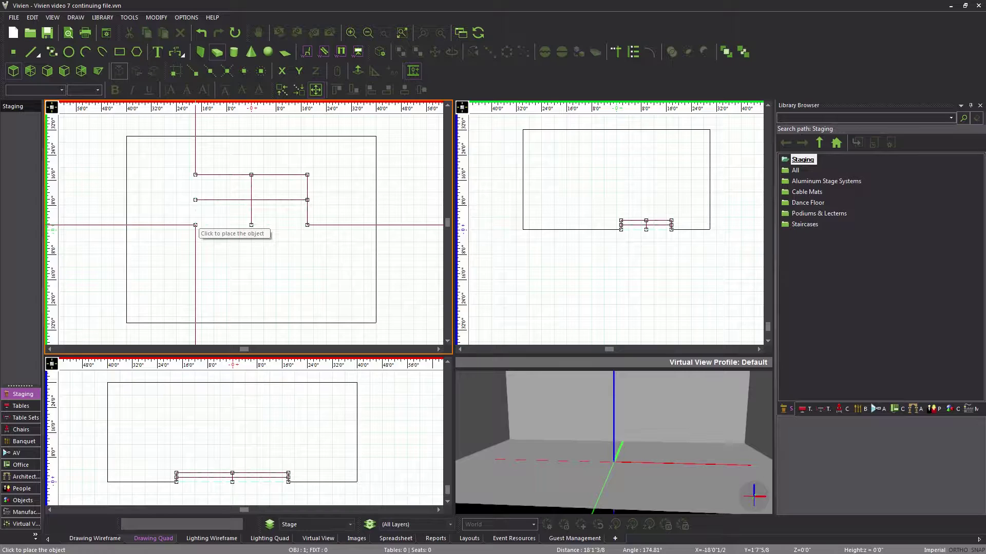
Place the riser in the room at coordinates -18, 12, 0.
left_click(195, 225)
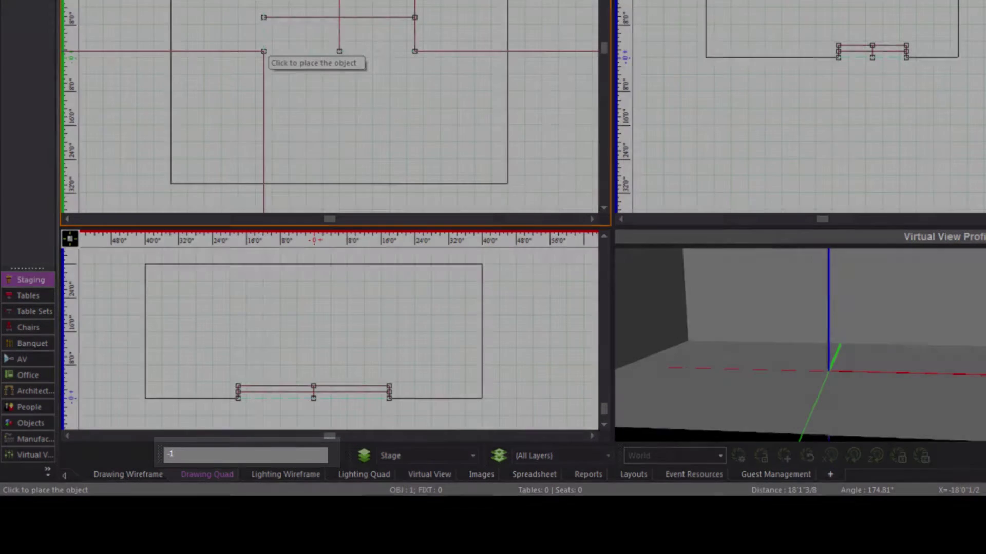
type("18,")
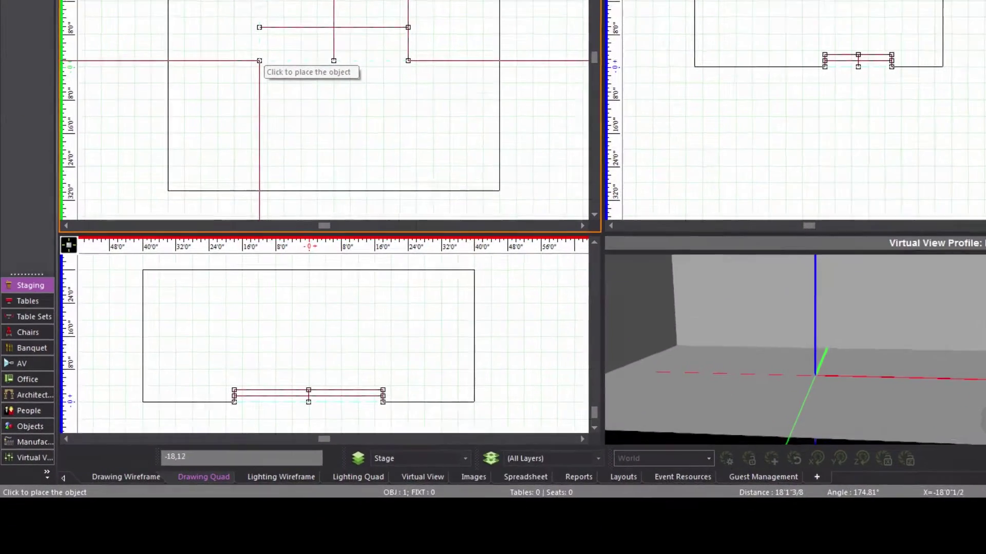
type("12")
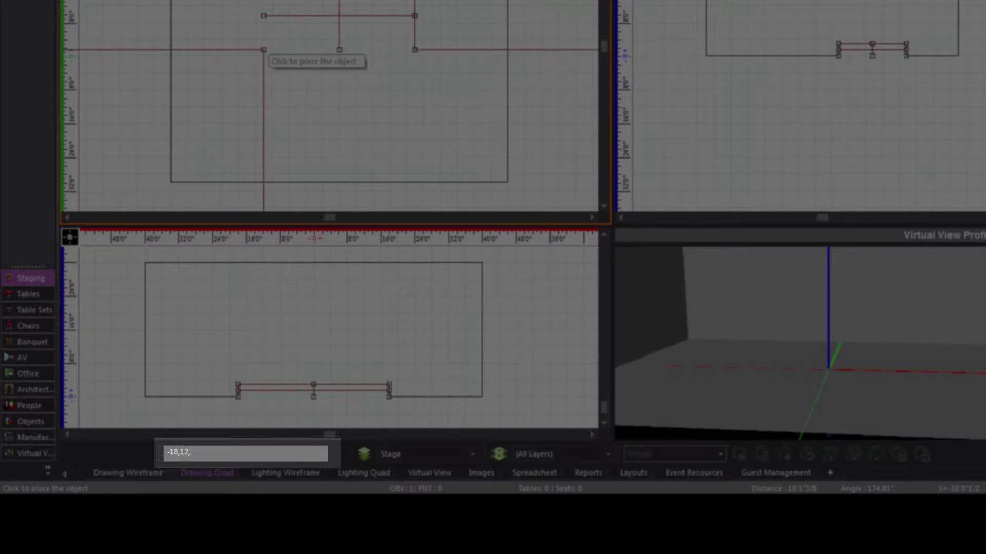
type("0")
key("Return")
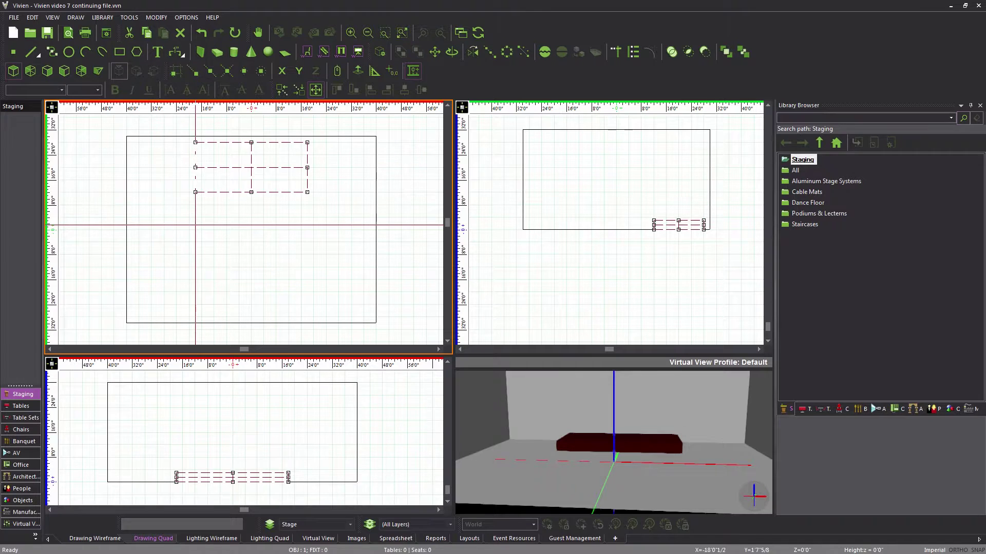
Add a 30 by 10 ft riser as the upper tier at -15, 18, 3.
key("Escape")
left_click(218, 52)
type("30")
key("Tab")
left_click(513, 336)
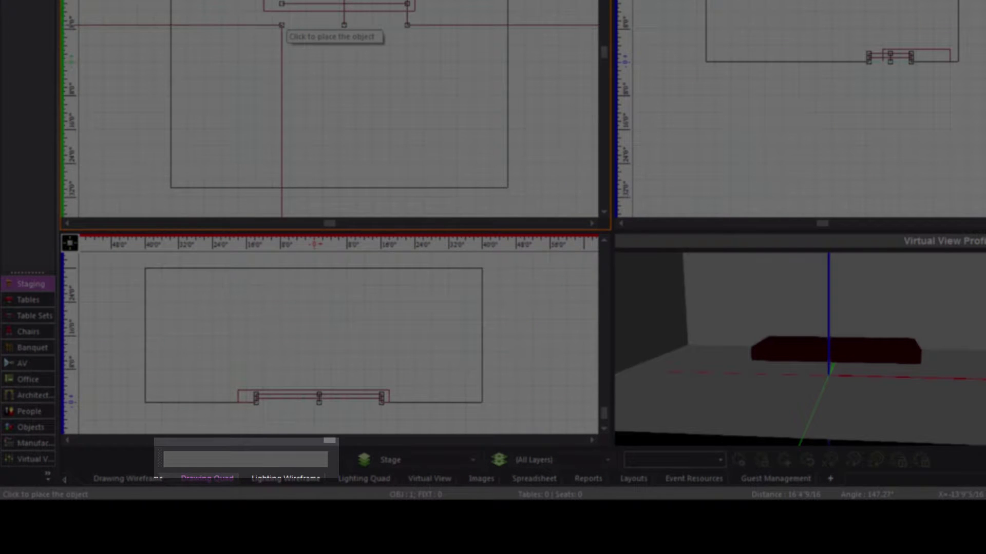
type("-15,18")
key("Return")
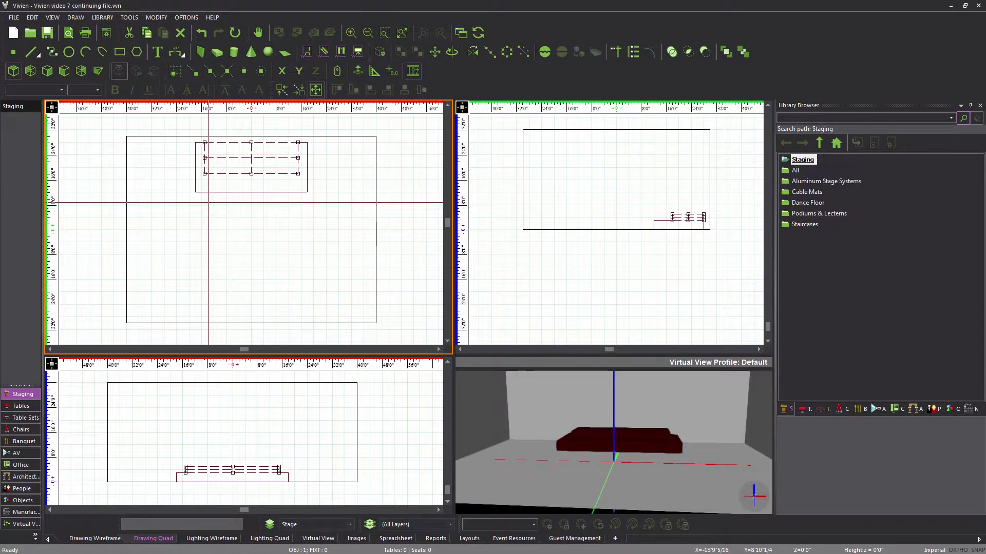
Save the plan and add a green layer named 'Decor'.
key("ctrl+s")
left_click(270, 524)
left_click(495, 124)
type("Decor")
left_click(555, 285)
left_click(570, 323)
left_click(506, 304)
left_click(768, 105)
Show the Objects library category and focus its search box.
key("Escape")
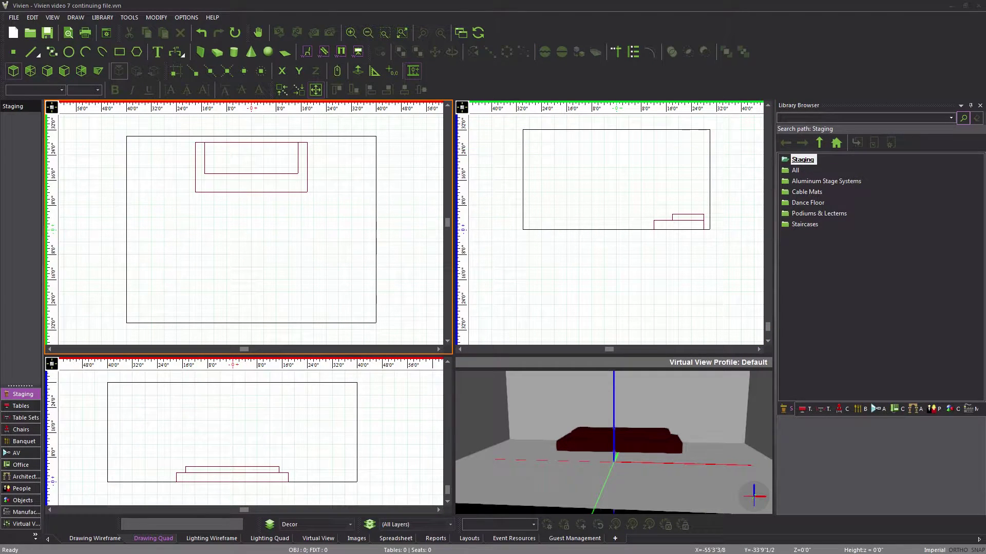
left_click(949, 409)
left_click(817, 118)
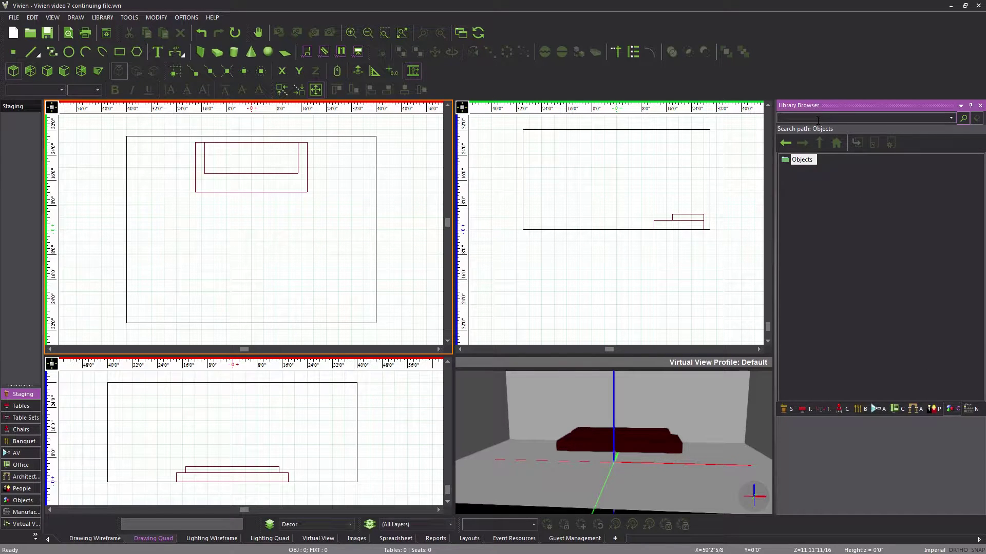
Search the library for 'potted' and start placing the Potted Plant.
type("potted")
key("Return")
left_click(805, 171)
double_click(805, 171)
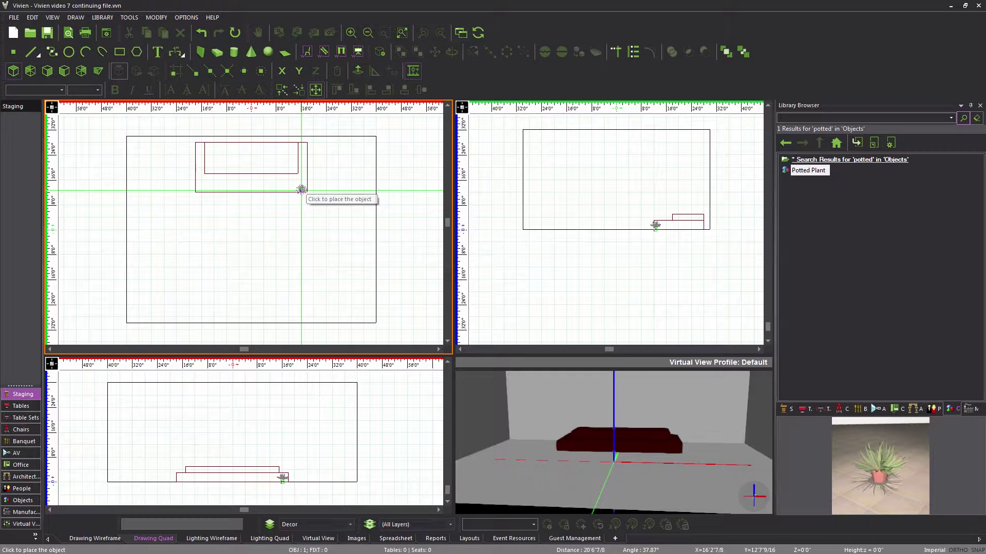
Place potted plants at both front stage corners at a 3 ft height.
left_click(297, 186)
type("3'")
key("Return")
key("ctrl+s")
left_click(299, 190)
left_click(191, 189)
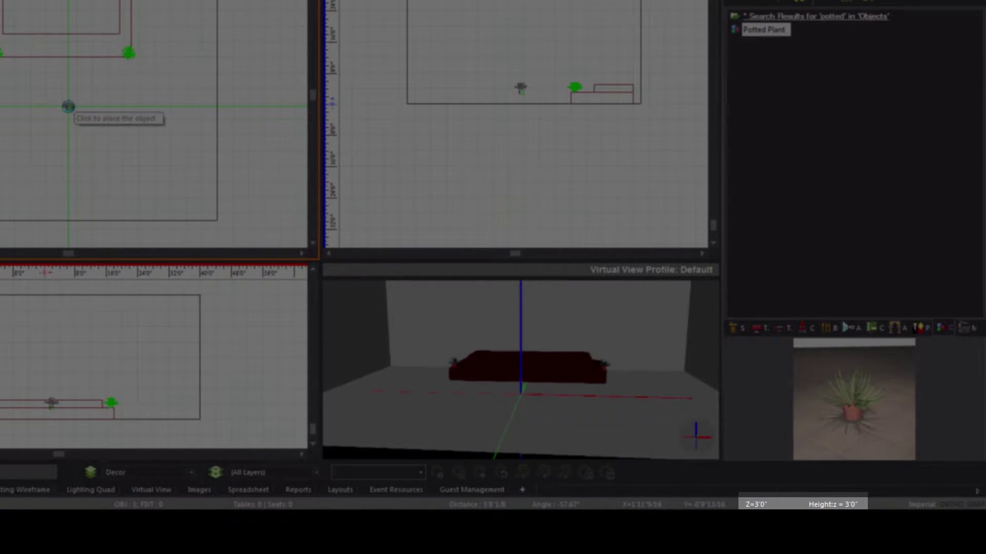
key("Escape")
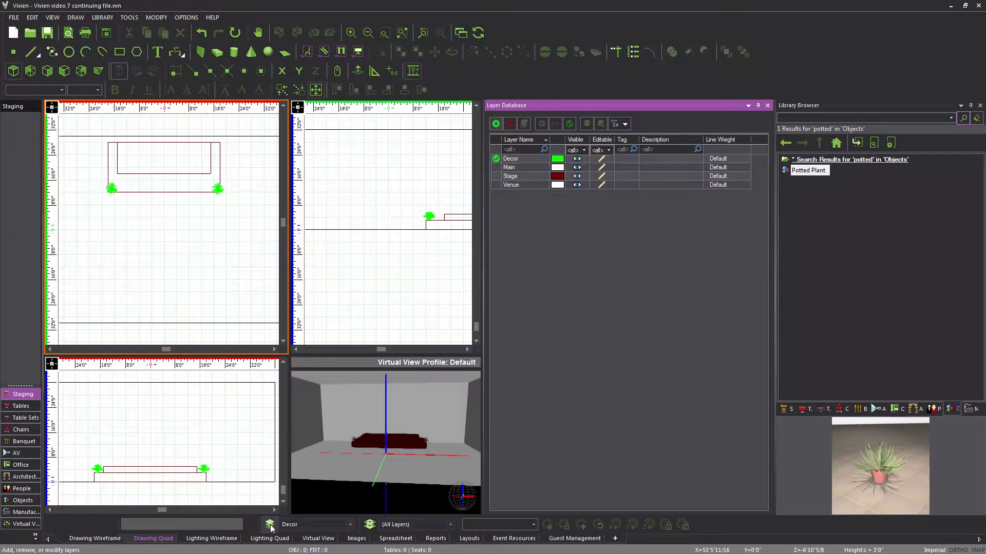
Add a blue layer named 'Seating', make it current, and close the layer list.
left_click(271, 524)
left_click(495, 124)
type("Seating")
left_click(556, 285)
left_click(587, 306)
left_click(509, 305)
left_click(571, 124)
left_click(767, 105)
Set placement height to 5 ft and pick the 6ft folding table with tablecloth and skirt.
left_click(311, 220)
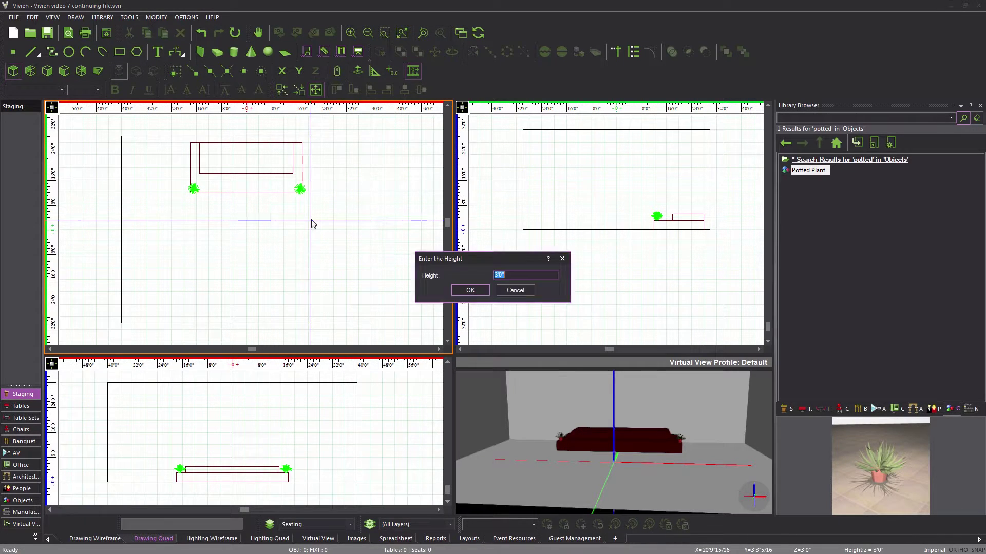
type("5")
key("Return")
left_click(801, 409)
left_click(812, 322)
left_click(812, 343)
double_click(821, 344)
Place three folding tables in a row along the upper stage tier.
scroll(229, 173, "up", 5)
left_click(234, 167)
left_click(297, 168)
left_click(360, 168)
right_click(316, 233)
left_click(347, 240)
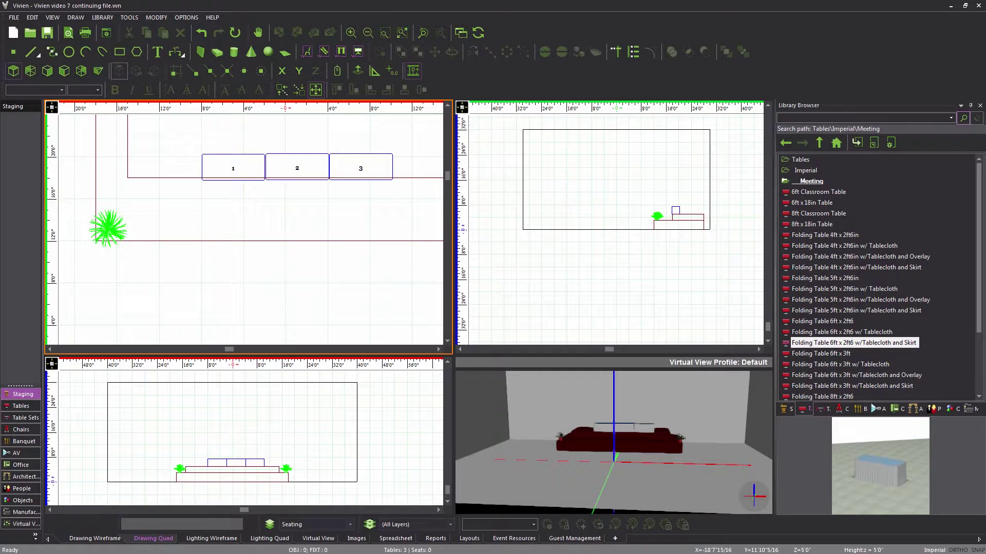
scroll(364, 345, "up", 2)
scroll(301, 226, "right", 2)
scroll(268, 232, "down", 2, "ctrl")
middle_click_drag(267, 232, 290, 219)
Place a Wood-Perspex Podium on the Stage layer at 0,13, front centre of the lower tier.
left_click(350, 524)
left_click(303, 507)
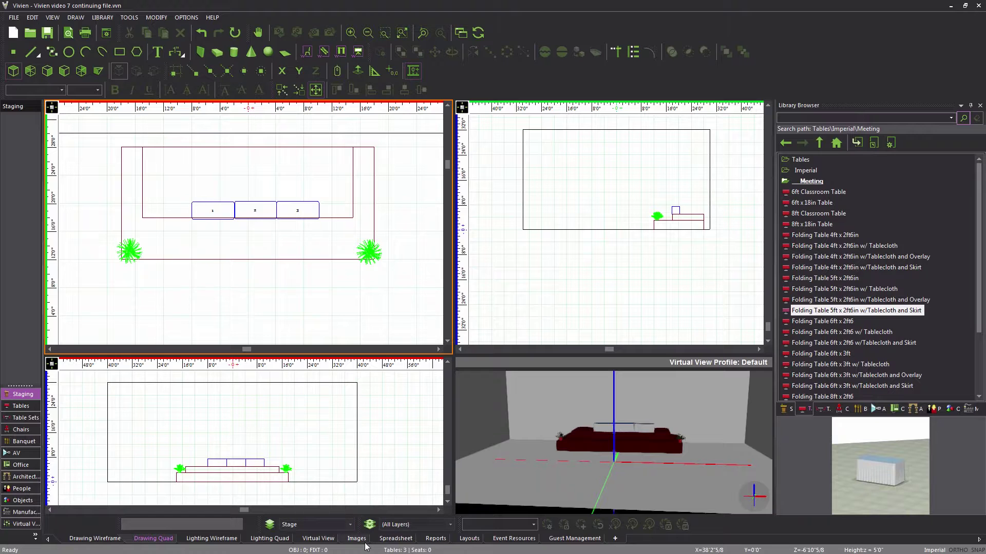
left_click(782, 409)
double_click(824, 216)
left_click(819, 279)
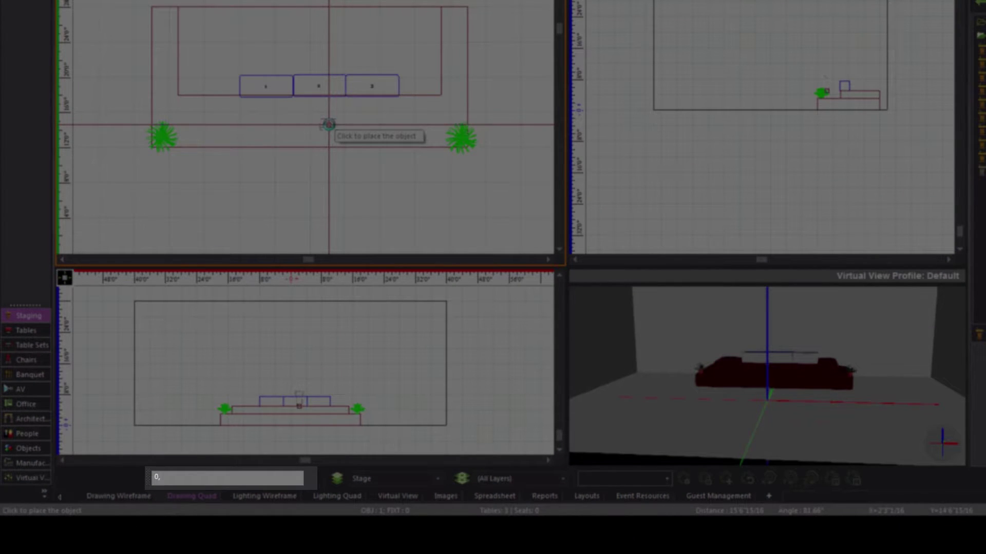
type("13',3")
key("Return")
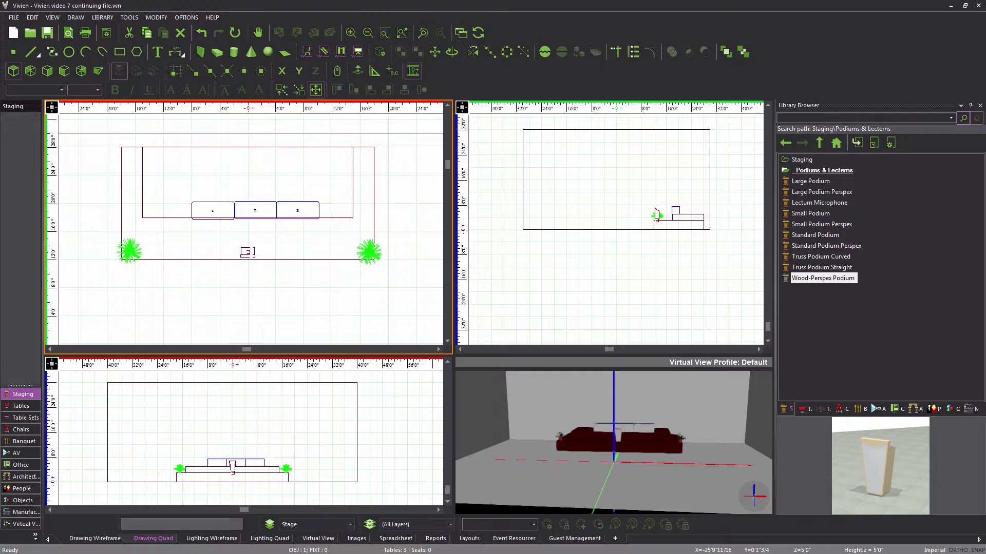
Place a Balloon Bouquet 3 on the Decor layer at 0,28, the stage's back centre.
key("Escape")
left_click(316, 524)
left_click(320, 491)
left_click(948, 409)
double_click(821, 203)
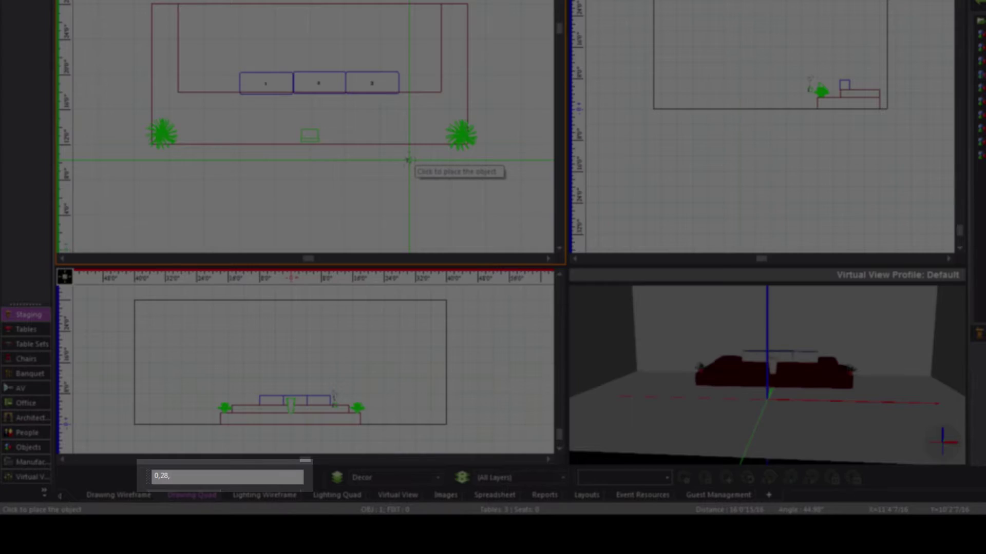
key("Return")
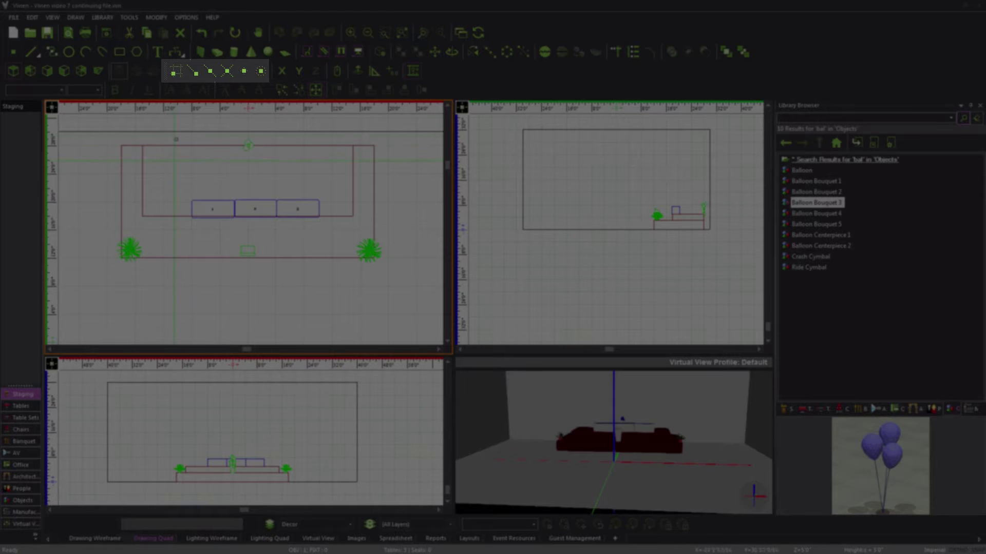
Enable End Point snapping, leaving the neighbouring snap mode switched off.
left_click(192, 73)
left_click(210, 71)
left_click(210, 71)
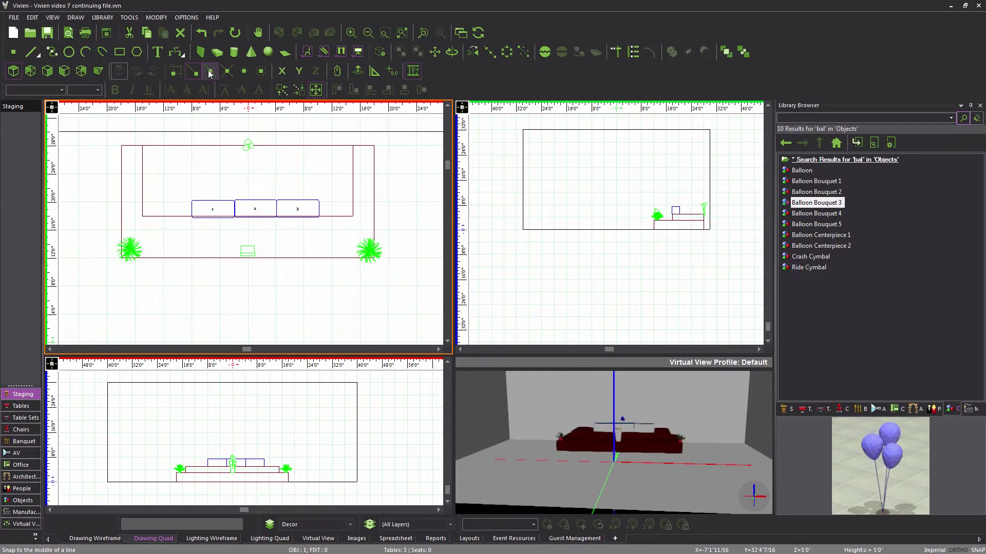
Enable Mid Point snapping and pick Balloon Bouquet 3, zooming to the stage-front plant.
left_click(209, 73)
left_click(807, 206)
scroll(662, 222, "up", 5)
scroll(215, 226, "up", 3)
middle_click_drag(160, 211, 279, 222)
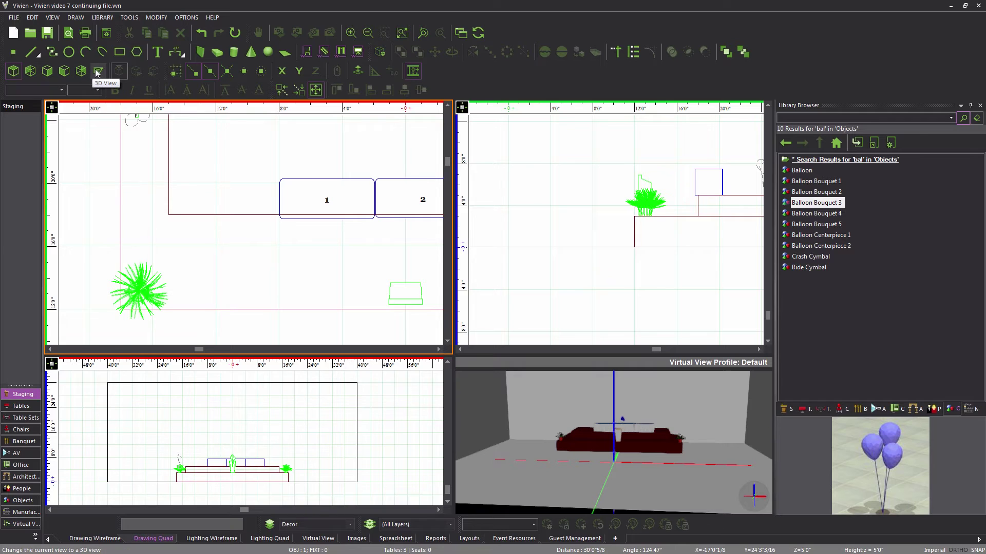
Switch the top-left viewport to isometric and frame the staging area.
left_click(97, 73)
scroll(244, 185, "up", 3)
left_click_drag(252, 180, 147, 246)
scroll(136, 229, "down", 2)
left_click_drag(219, 259, 211, 254)
Snap six Balloon Bouquet 3s onto the stage tiers' corner, midpoint and end points.
left_click(144, 157)
left_click(209, 123)
left_click(351, 260)
left_click(428, 229)
left_click(394, 240)
left_click(170, 142)
Snap one more Balloon Bouquet 3 onto the lower tier's end point with End Point snap on.
scroll(279, 215, "down", 3)
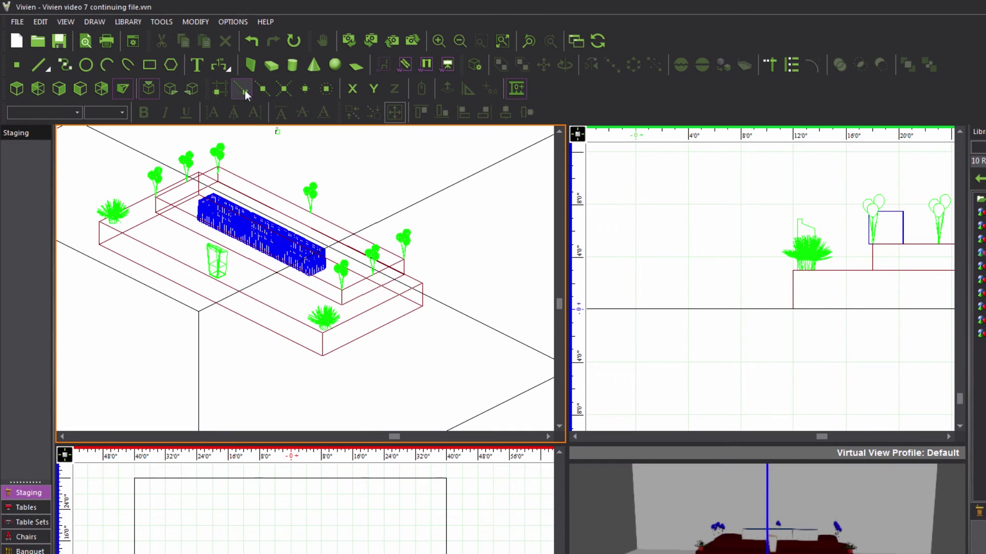
left_click(243, 90)
left_click(420, 284)
scroll(211, 154, "up", 5)
scroll(164, 180, "down", 5)
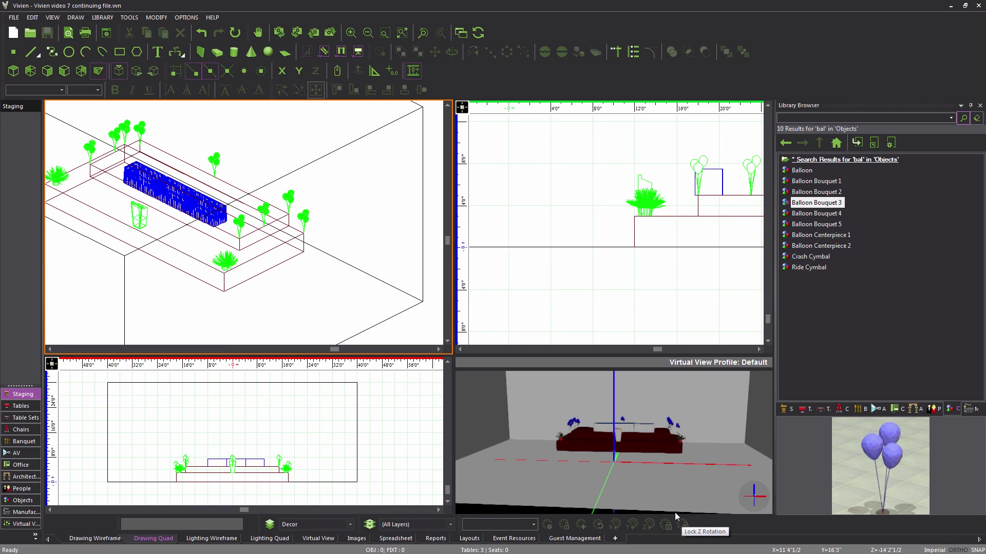